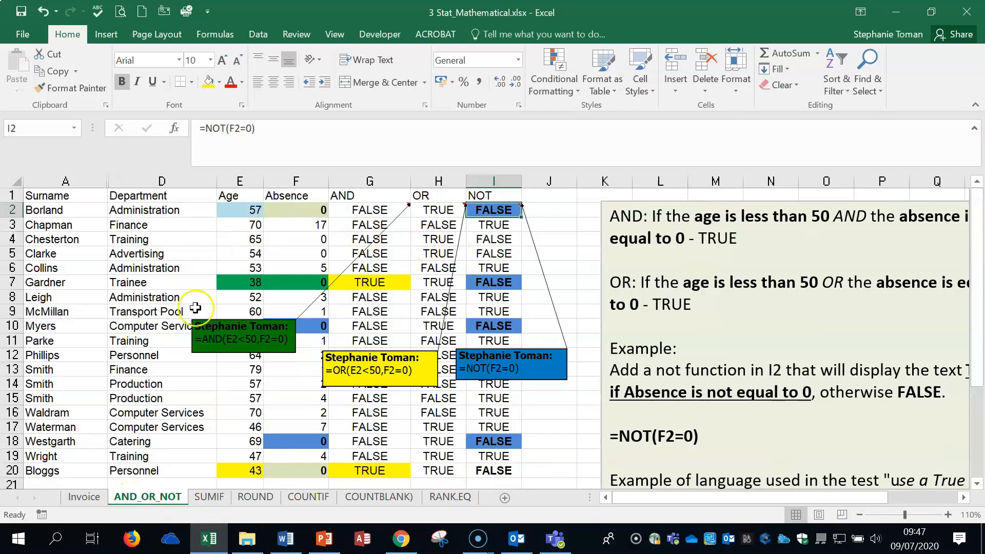
Look through the SUMIF, ROUND, COUNTIF, COUNTBLANK and RANK.EQ sheets and return to the AND_OR_NOT sheet.
{"action": "left_click", "coordinate": [216, 500]}
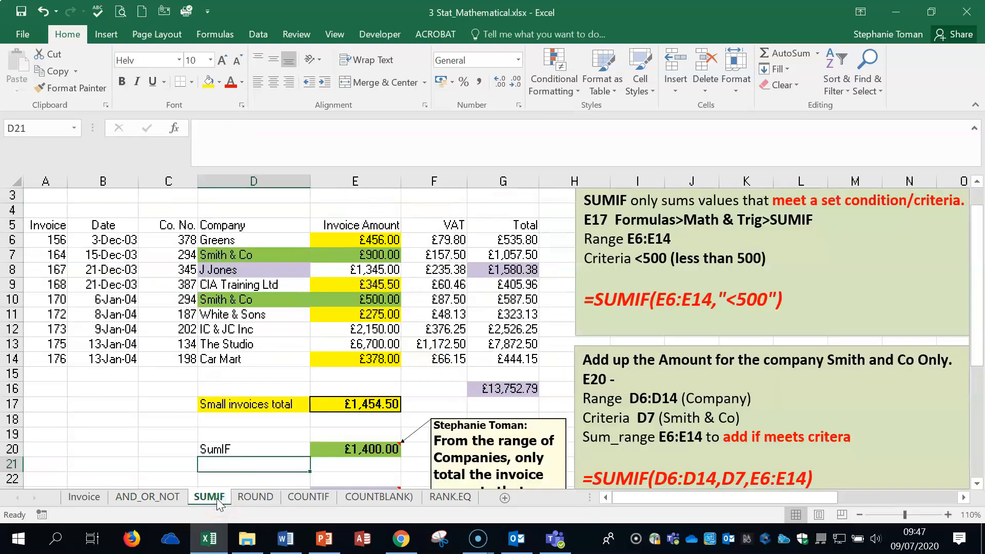
{"action": "left_click", "coordinate": [252, 498]}
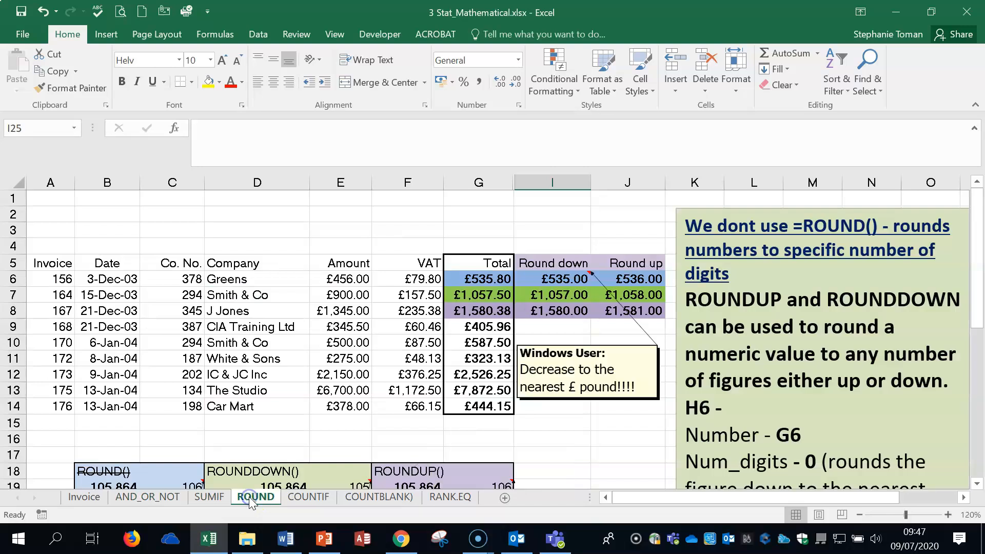
{"action": "left_click", "coordinate": [308, 496]}
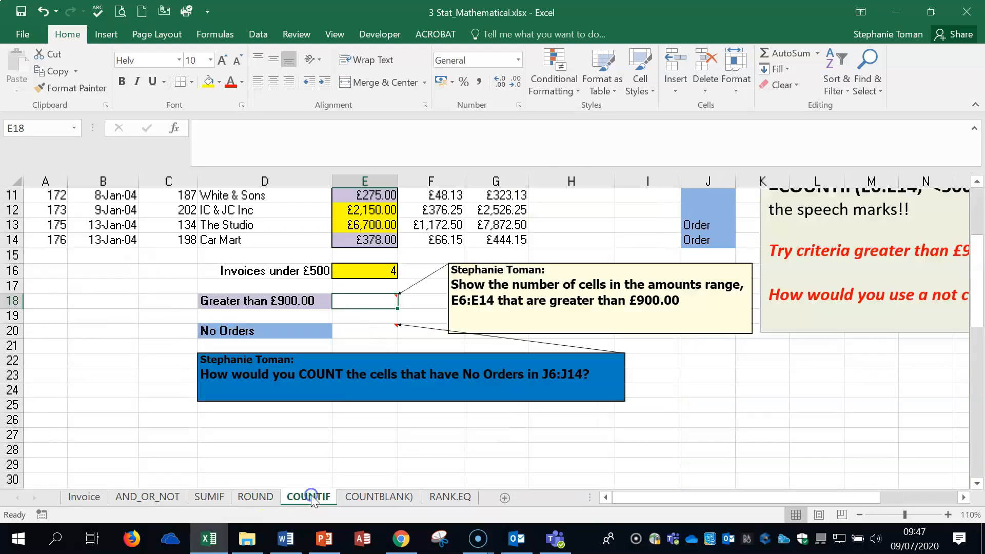
{"action": "left_click", "coordinate": [378, 497]}
{"action": "left_click", "coordinate": [450, 496]}
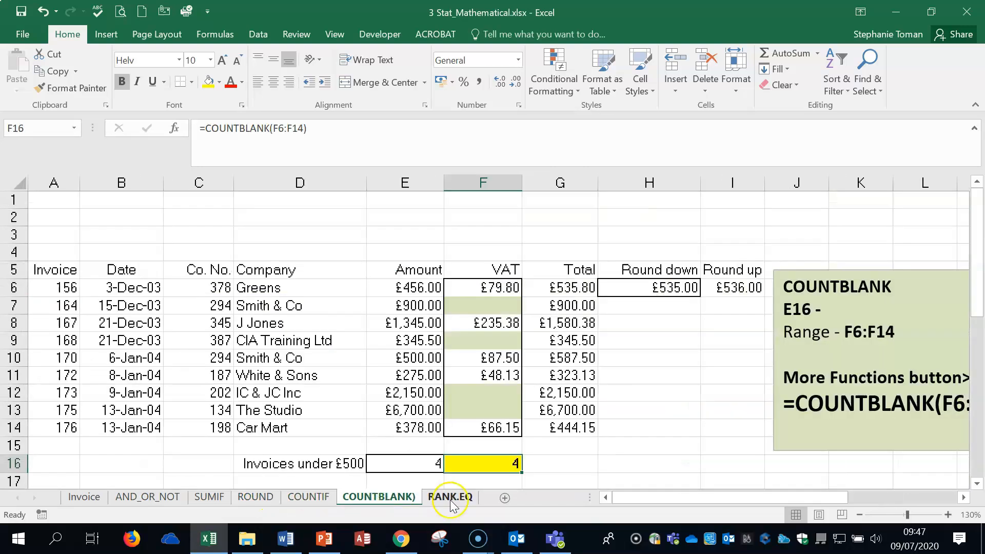
{"action": "left_click", "coordinate": [147, 496]}
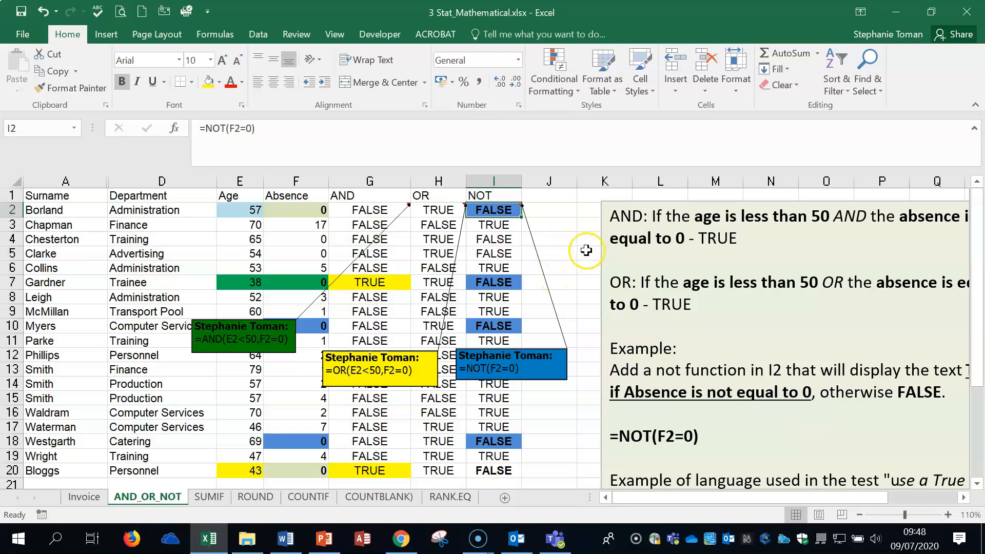
Examine the AND formula in cell G2 and its cell references against the AND explanation in the notes.
{"action": "double_click", "coordinate": [380, 211]}
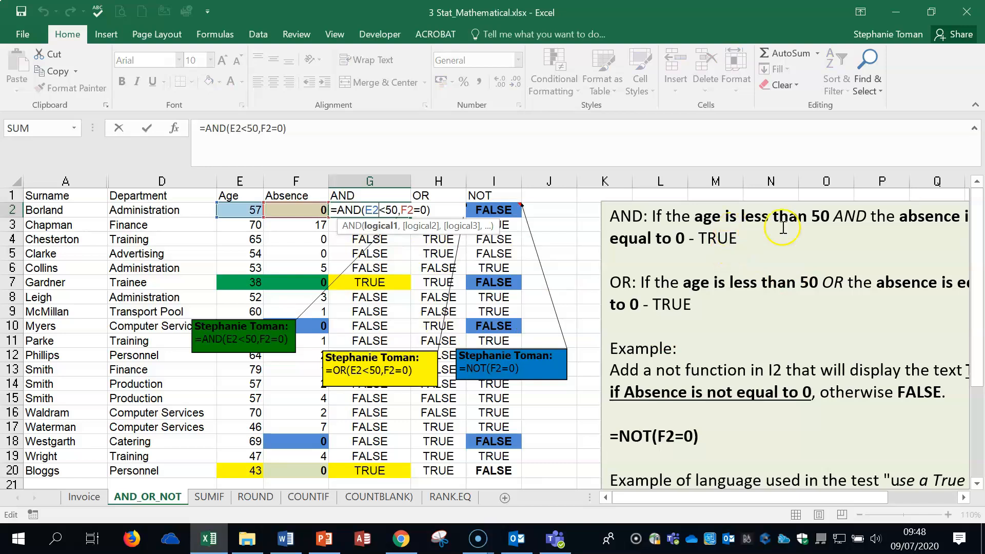
{"action": "left_click_drag", "start_coordinate": [883, 497], "coordinate": [895, 497]}
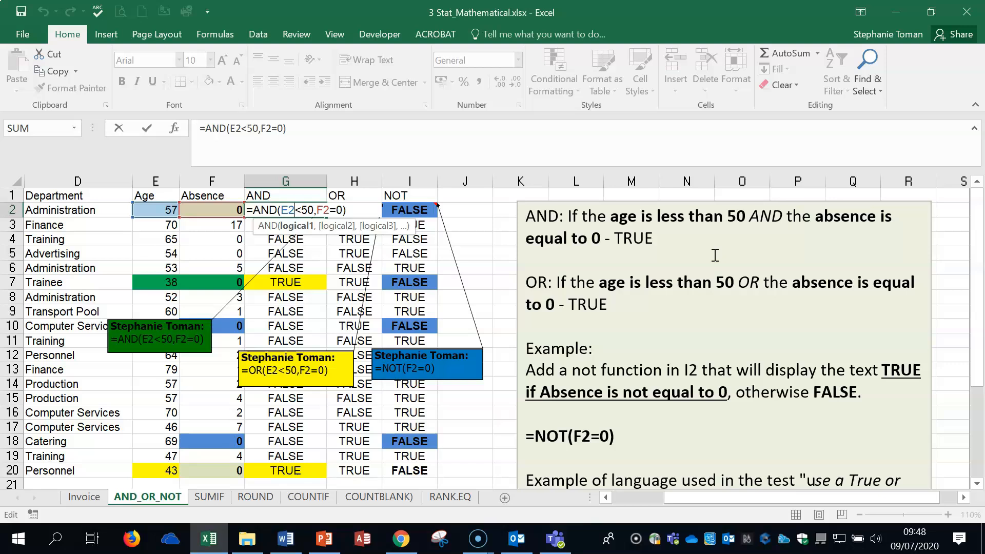
{"action": "key", "text": "Return"}
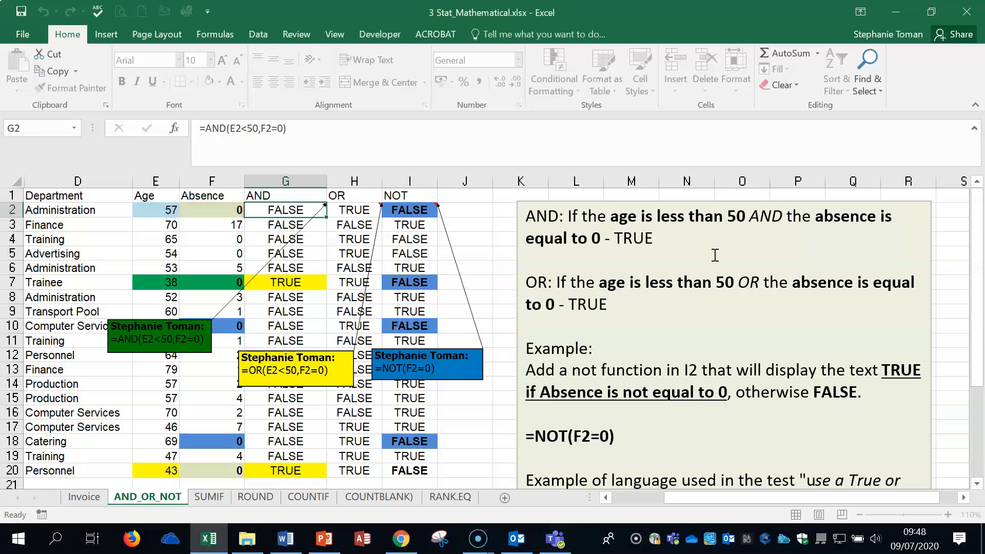
{"action": "left_click", "coordinate": [317, 211]}
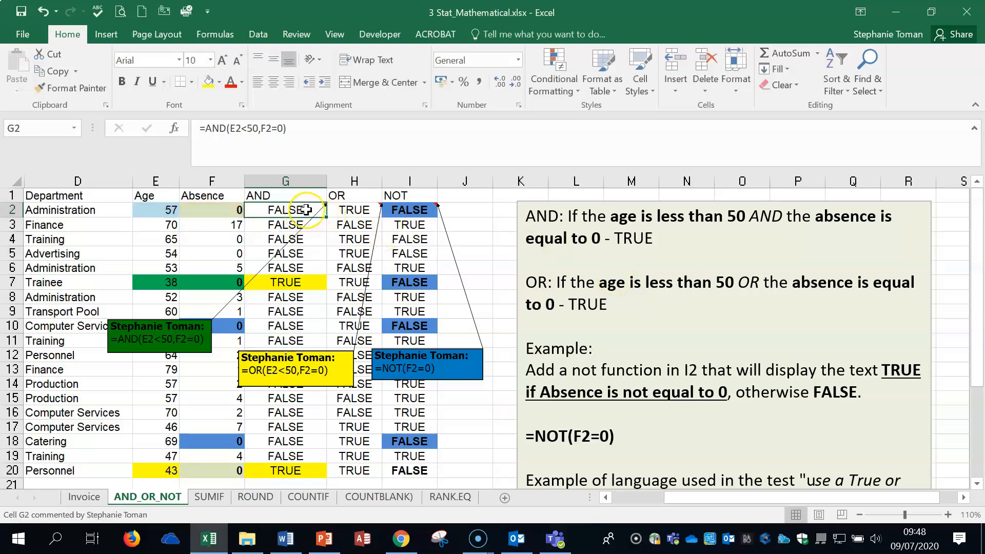
{"action": "double_click", "coordinate": [316, 211]}
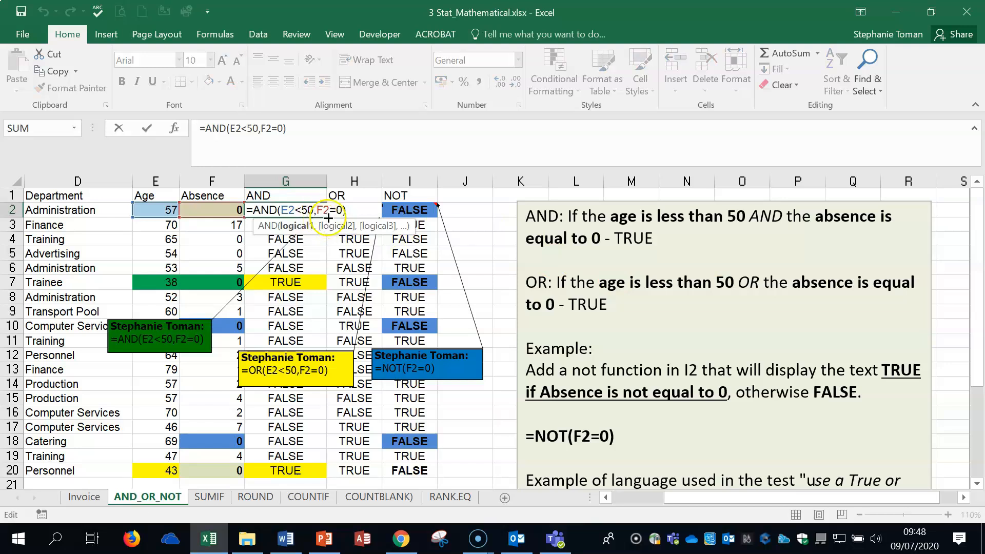
{"action": "key", "text": "Escape"}
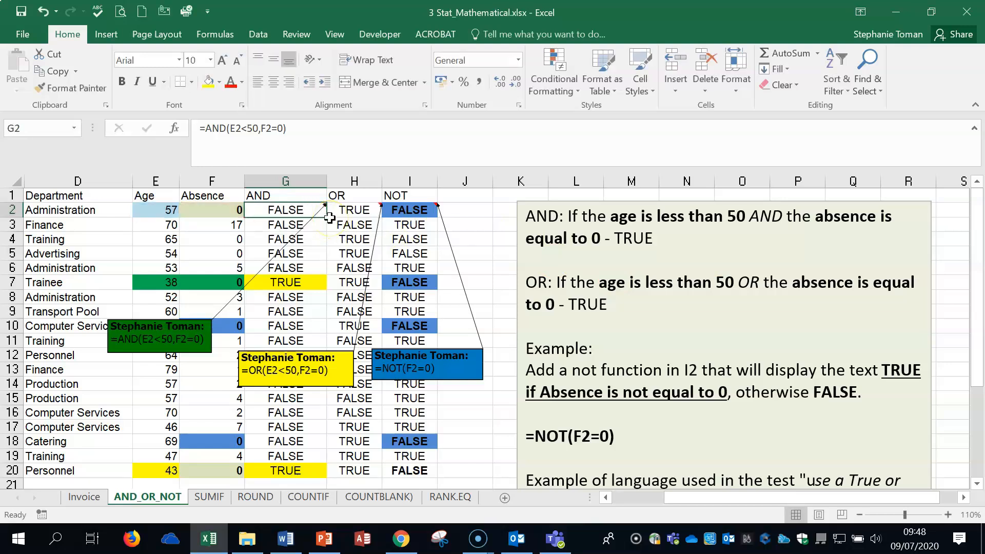
Review the Logical1 and Logical2 conditions of G2's AND formula in the Function Arguments dialog.
{"action": "left_click", "coordinate": [175, 129]}
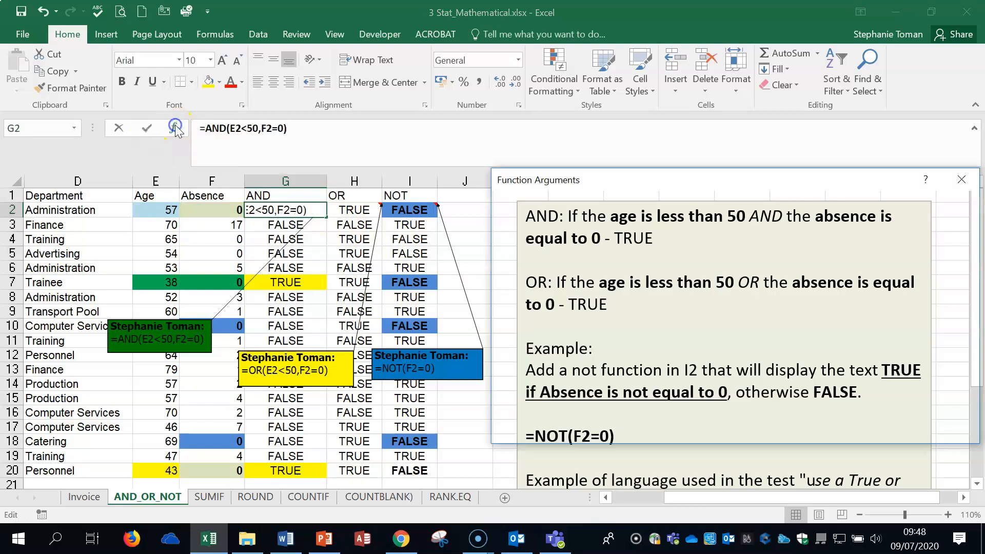
{"action": "left_click_drag", "start_coordinate": [747, 181], "coordinate": [775, 296]}
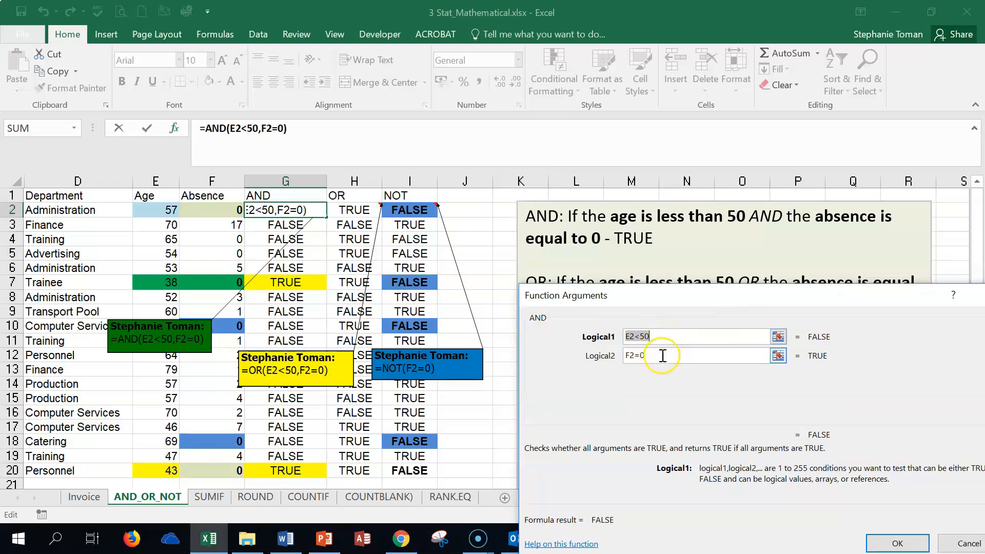
{"action": "left_click", "coordinate": [667, 336]}
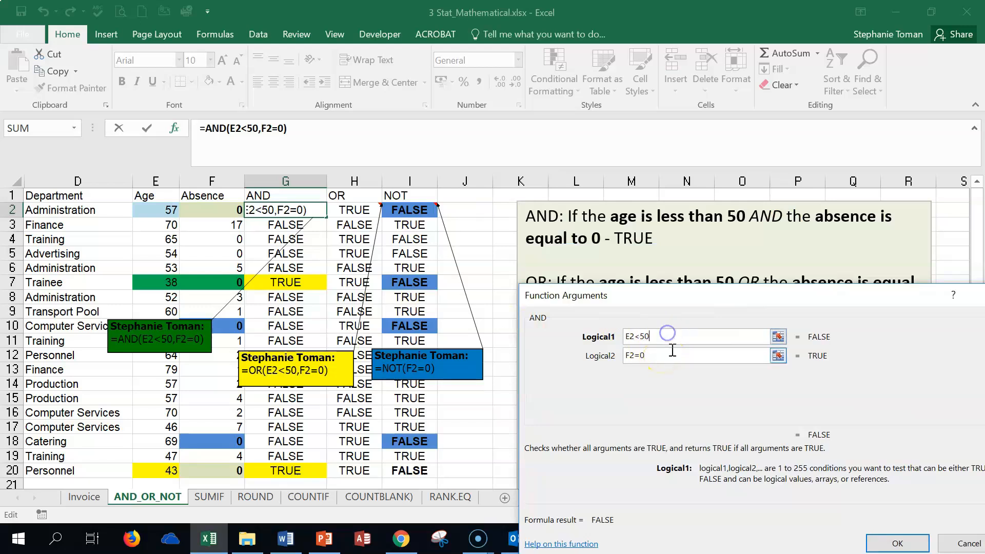
{"action": "left_click", "coordinate": [669, 356]}
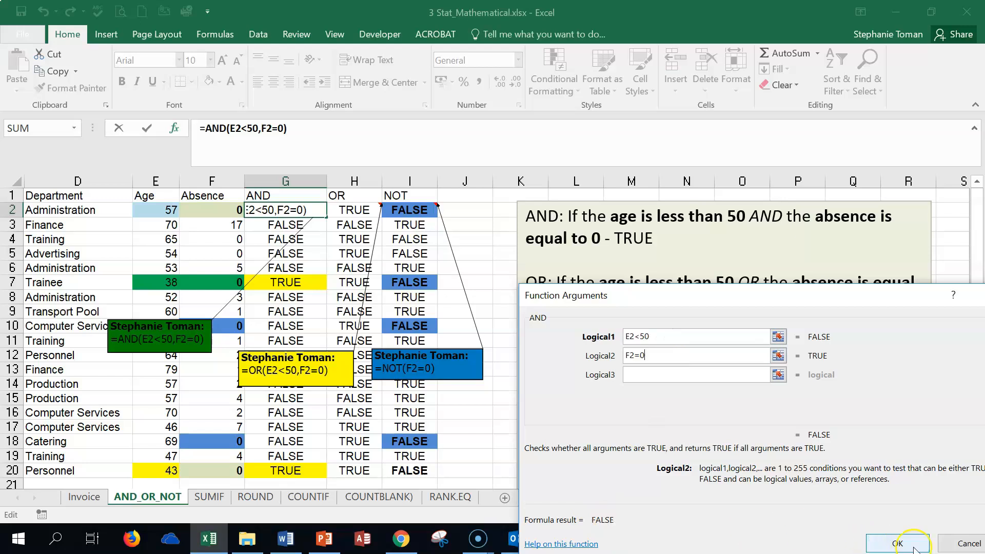
{"action": "left_click", "coordinate": [897, 543]}
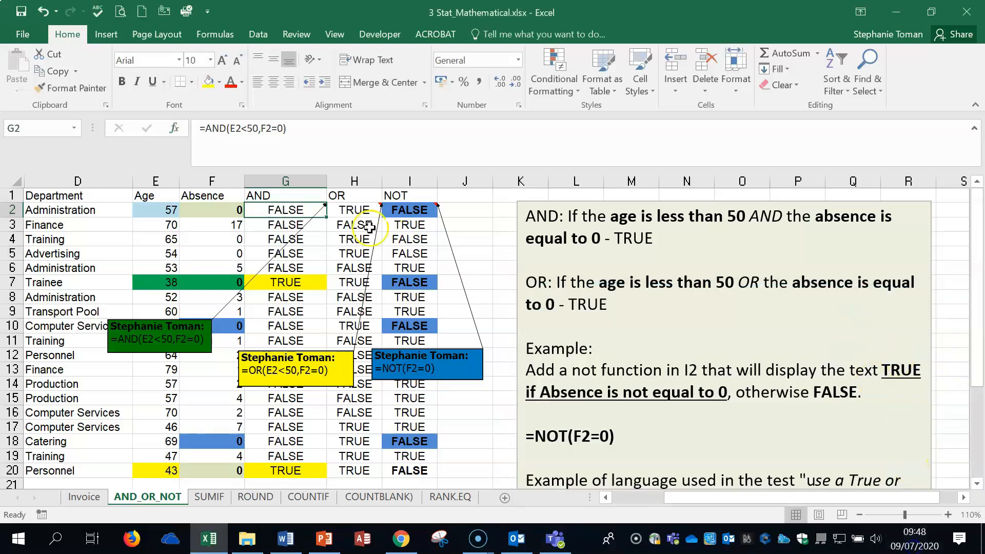
Examine the OR formula in cell H2 and compare it with the OR explanation in the notes.
{"action": "left_click", "coordinate": [354, 212]}
{"action": "double_click", "coordinate": [354, 211]}
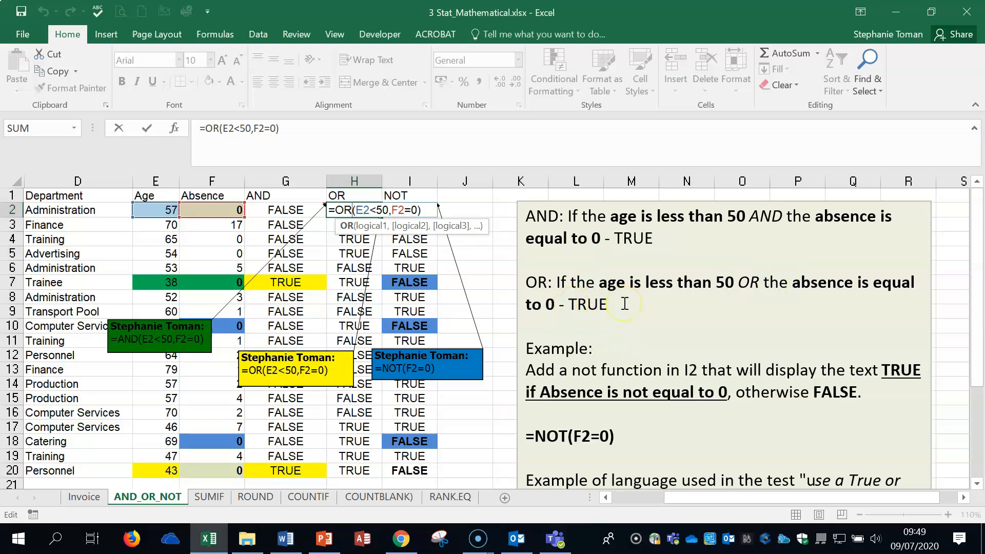
{"action": "key", "text": "Escape"}
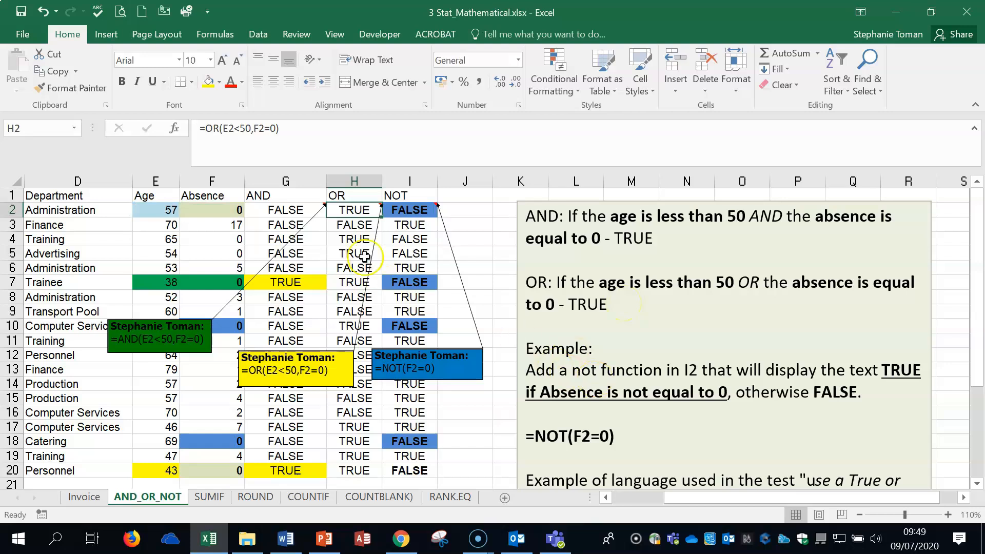
Select cell I2 and read the NOT example in the notes box, highlighting the formula =NOT(F2=0).
{"action": "left_click", "coordinate": [418, 211]}
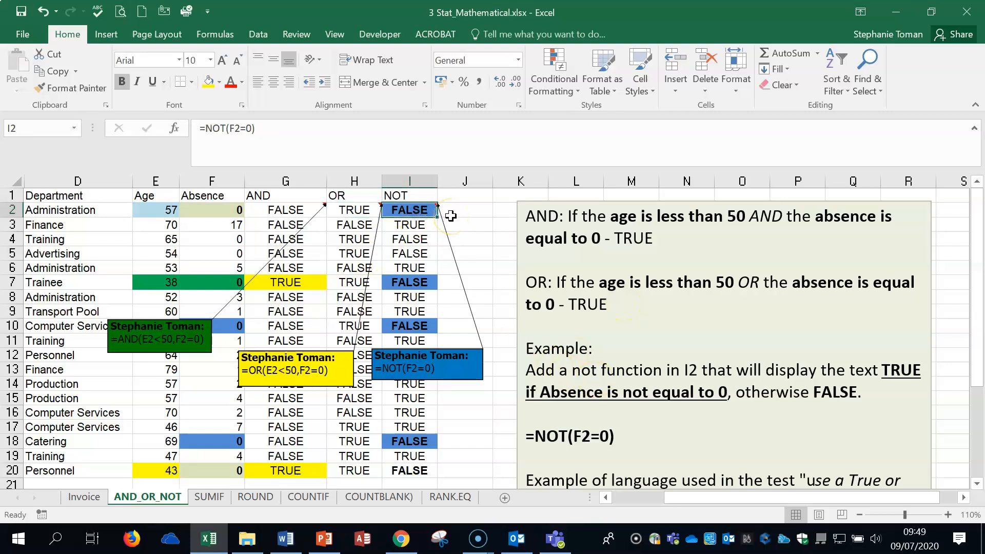
{"action": "scroll", "coordinate": [785, 363], "scroll_direction": "down", "scroll_amount": 1}
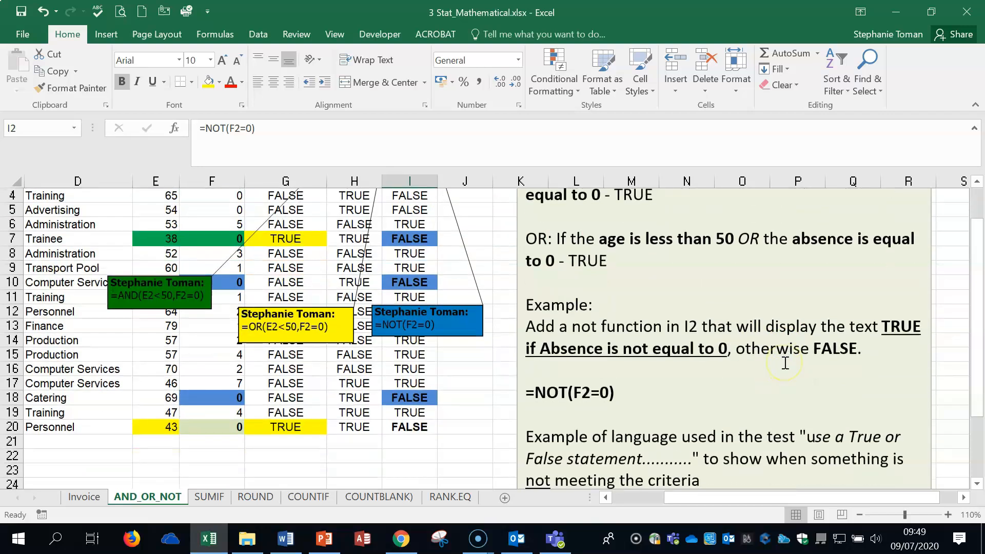
{"action": "scroll", "coordinate": [785, 363], "scroll_direction": "down", "scroll_amount": 1}
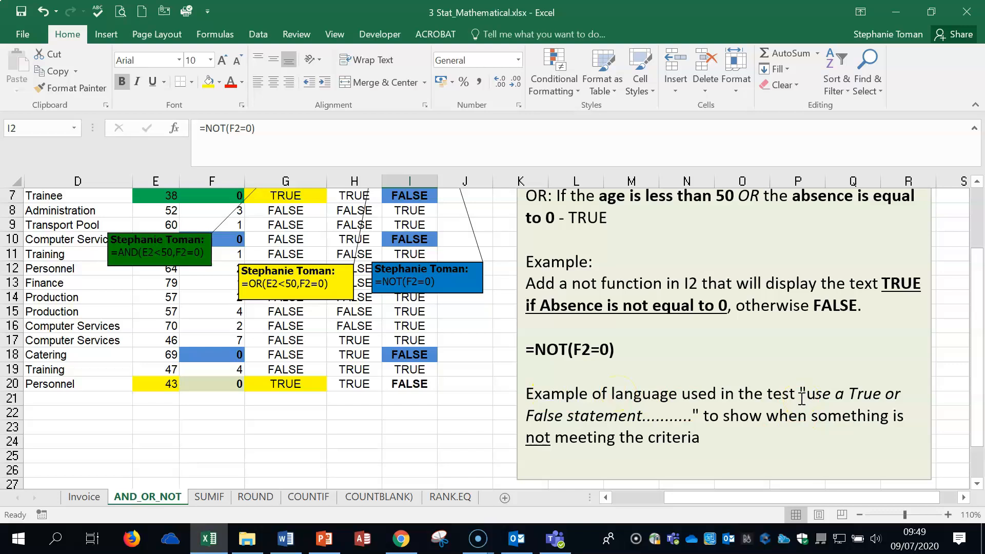
{"action": "scroll", "coordinate": [802, 399], "scroll_direction": "up", "scroll_amount": 2}
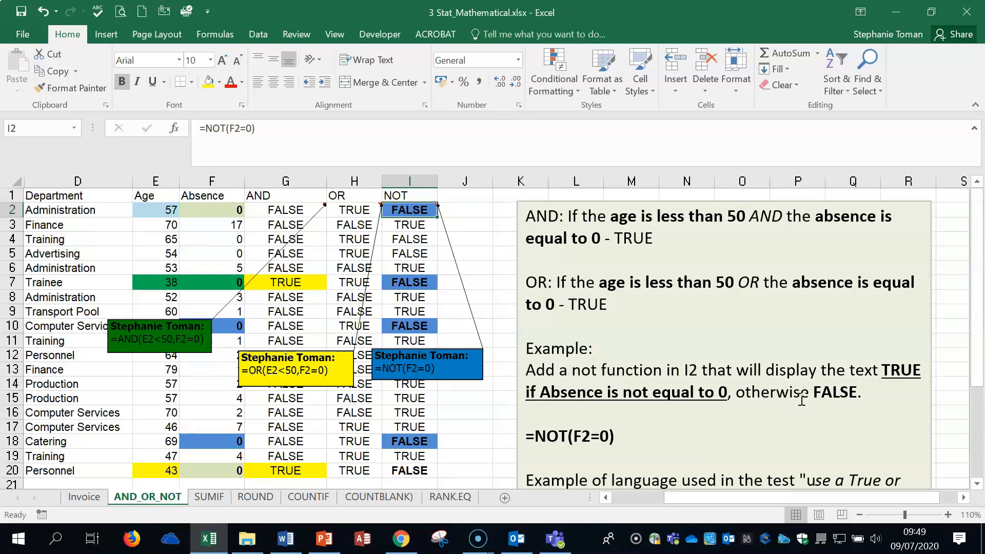
{"action": "left_click_drag", "start_coordinate": [525, 436], "coordinate": [619, 430]}
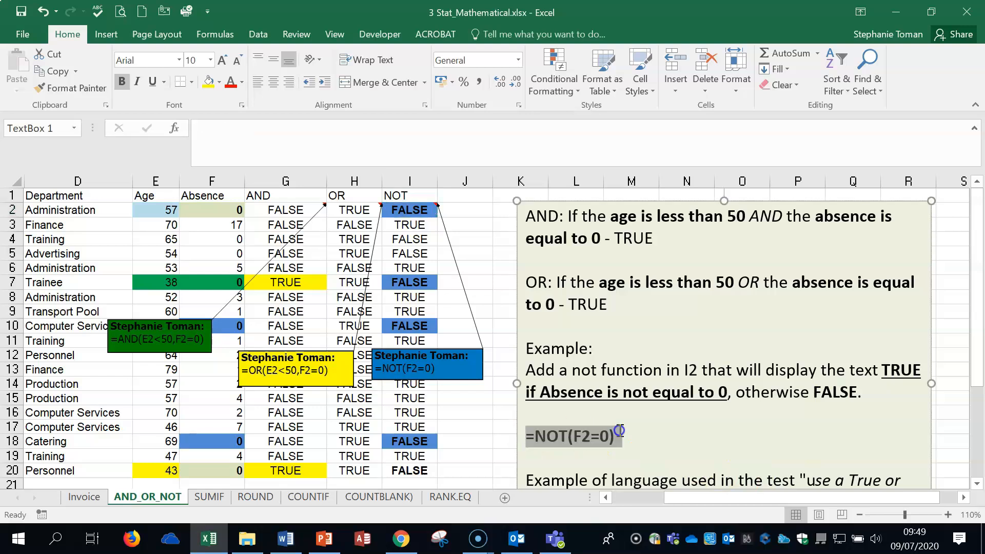
{"action": "left_click", "coordinate": [686, 437]}
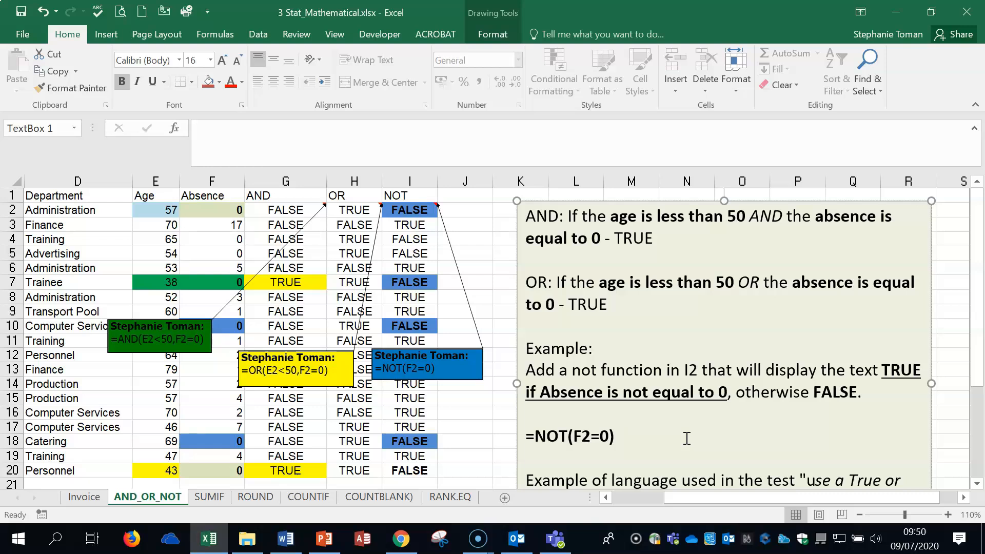
Inspect the NOT formulas in cells I2 and I3 and the Absence cells they reference.
{"action": "double_click", "coordinate": [418, 212]}
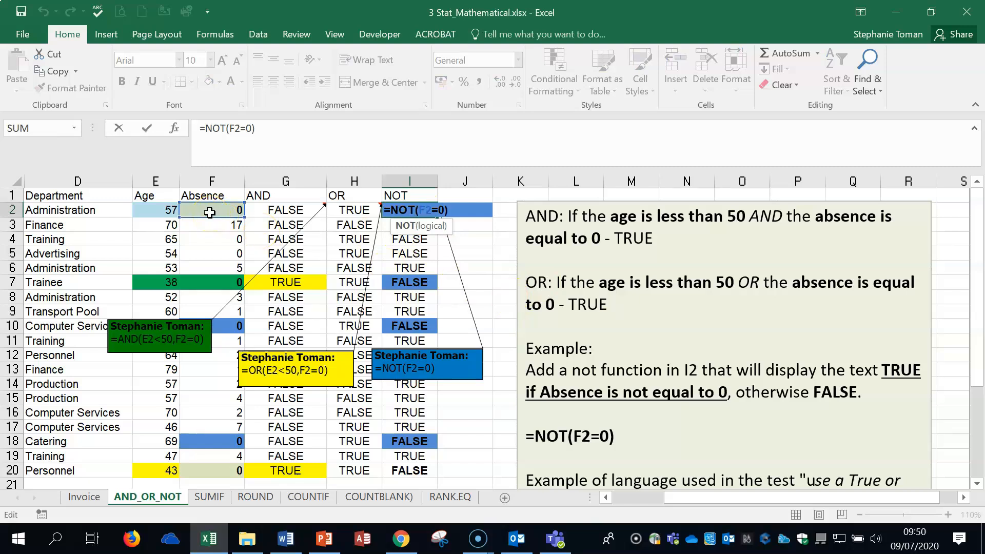
{"action": "key", "text": "Return"}
{"action": "left_click", "coordinate": [410, 214]}
{"action": "double_click", "coordinate": [410, 224]}
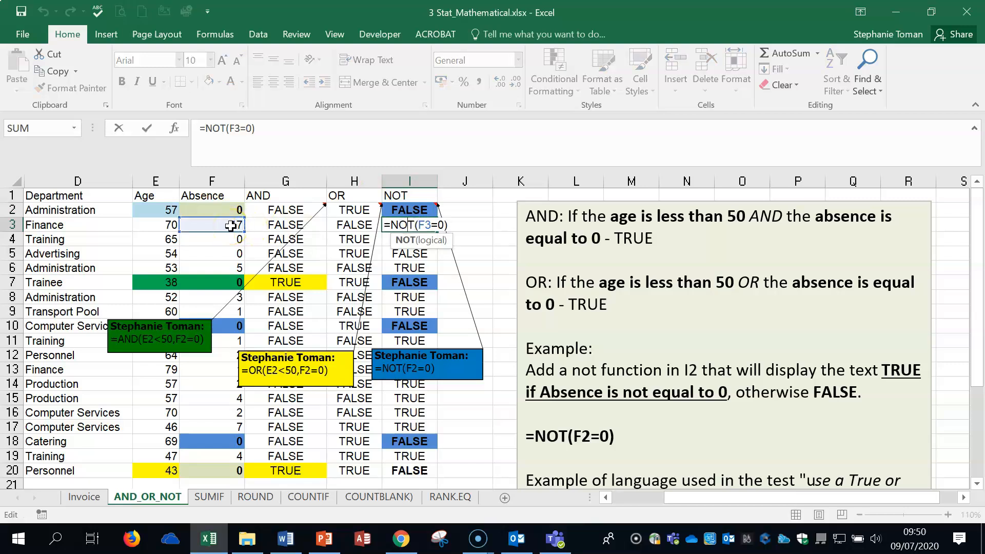
{"action": "key", "text": "Return"}
Reread the NOT formula and the example of test wording at the end of the notes box.
{"action": "left_click", "coordinate": [645, 445]}
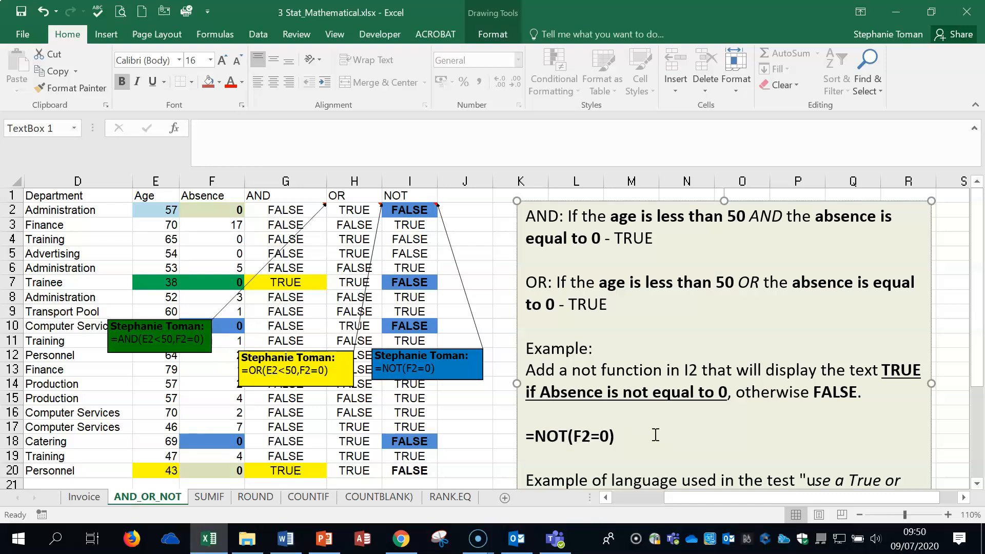
{"action": "left_click", "coordinate": [571, 436]}
{"action": "left_click", "coordinate": [687, 431]}
{"action": "scroll", "coordinate": [687, 433], "scroll_direction": "down", "scroll_amount": 2}
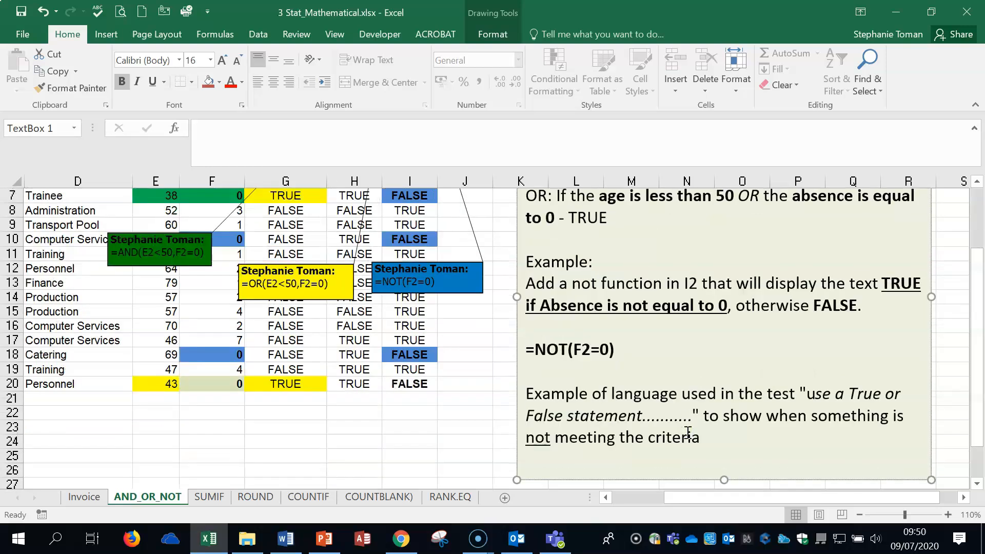
{"action": "scroll", "coordinate": [687, 433], "scroll_direction": "up", "scroll_amount": 1}
{"action": "scroll", "coordinate": [687, 433], "scroll_direction": "up", "scroll_amount": 1}
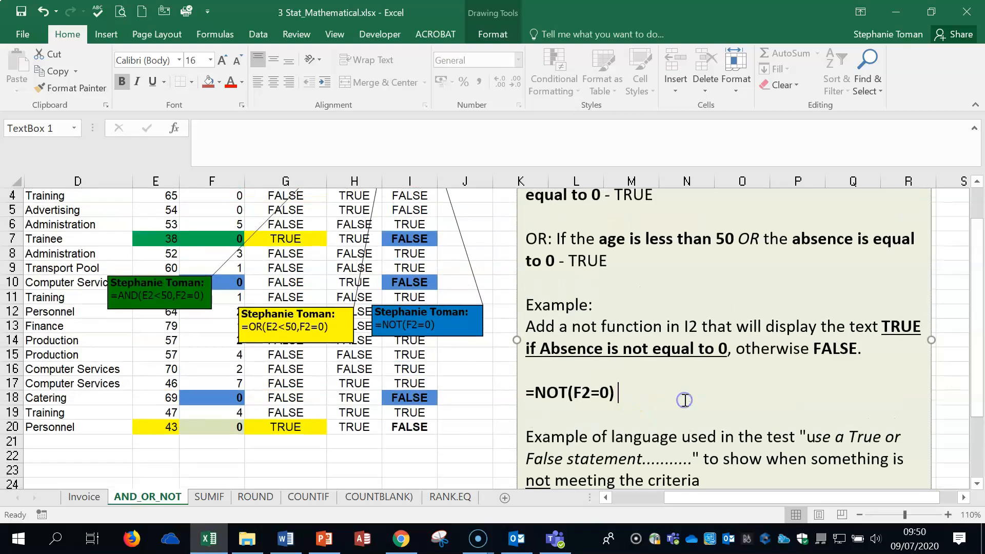
{"action": "scroll", "coordinate": [686, 401], "scroll_direction": "up", "scroll_amount": 1}
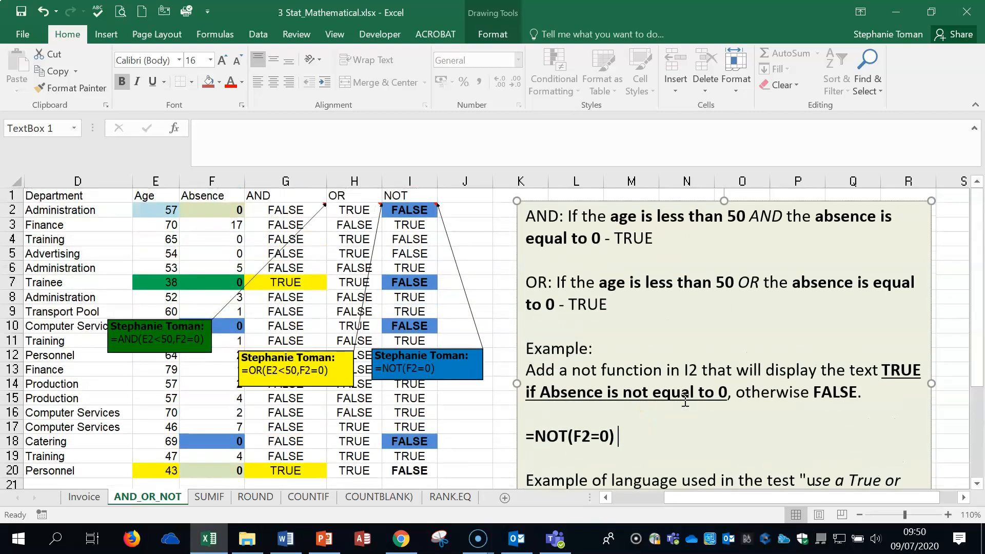